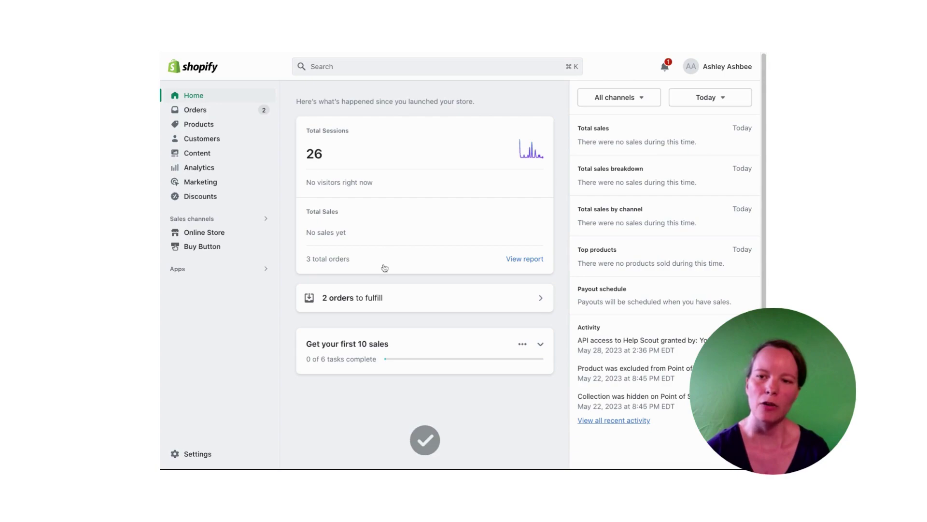
# Step: Search the store's installed apps for "help scout" and open the Help Scout app
pyautogui.click(233, 273)
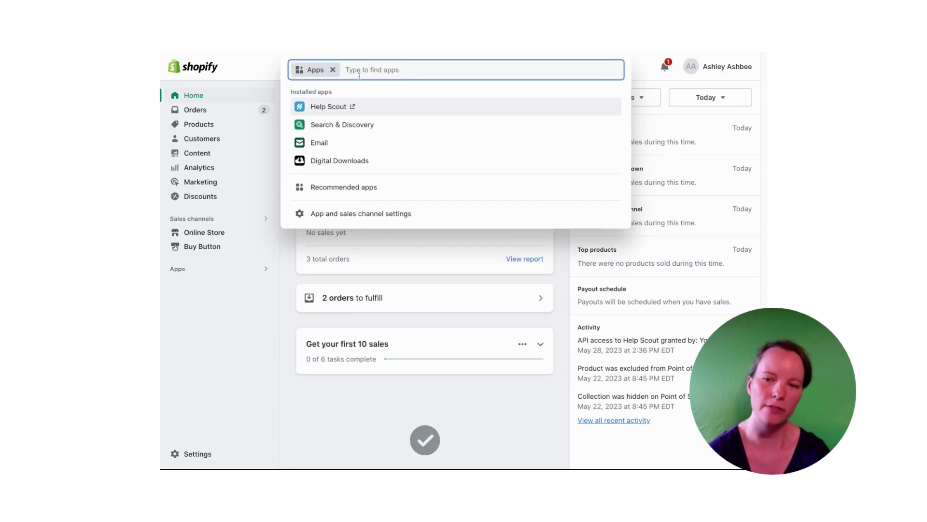
pyautogui.write('hel')
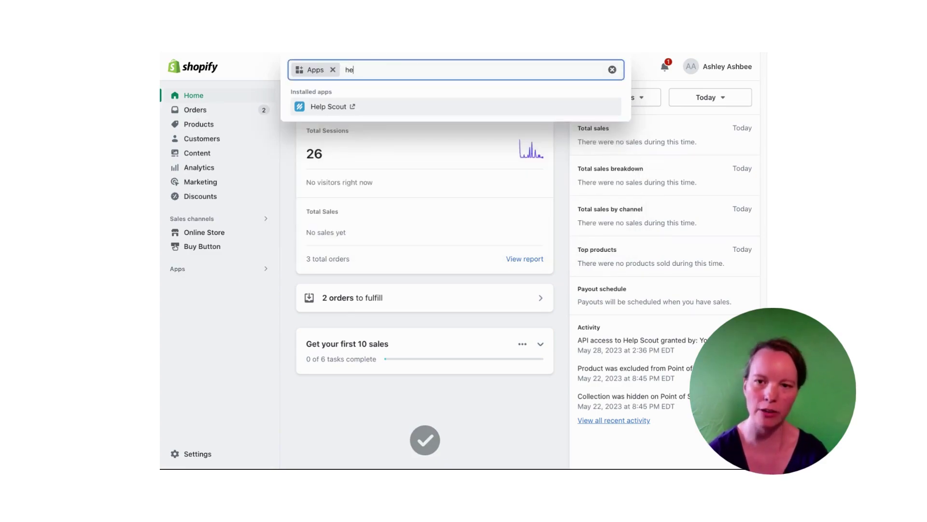
pyautogui.write('p scout')
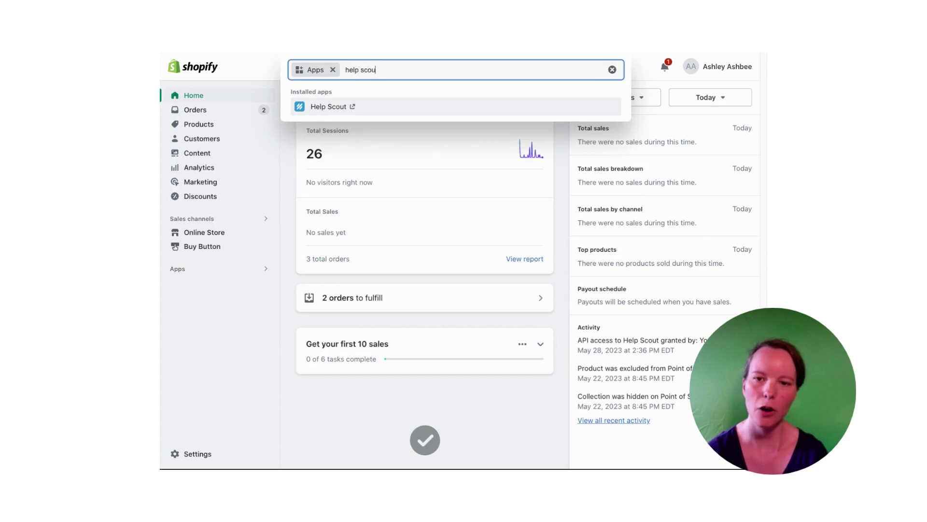
pyautogui.press('Return')
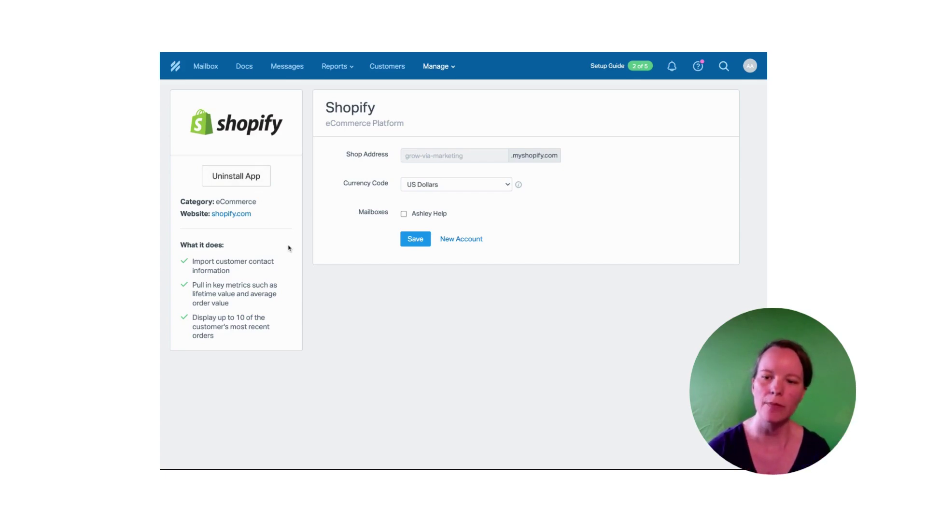
# Step: Uninstall the Shopify integration from Help Scout and confirm the removal
pyautogui.click(244, 179)
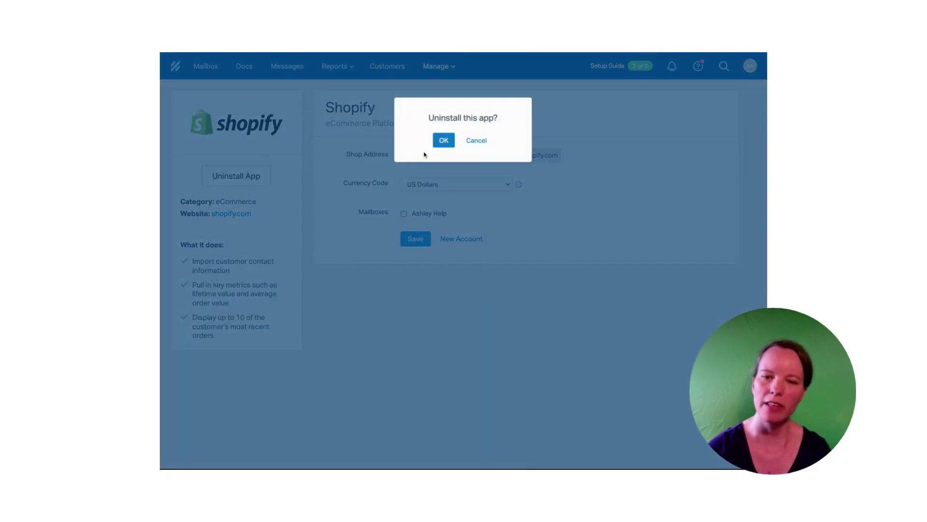
pyautogui.click(442, 140)
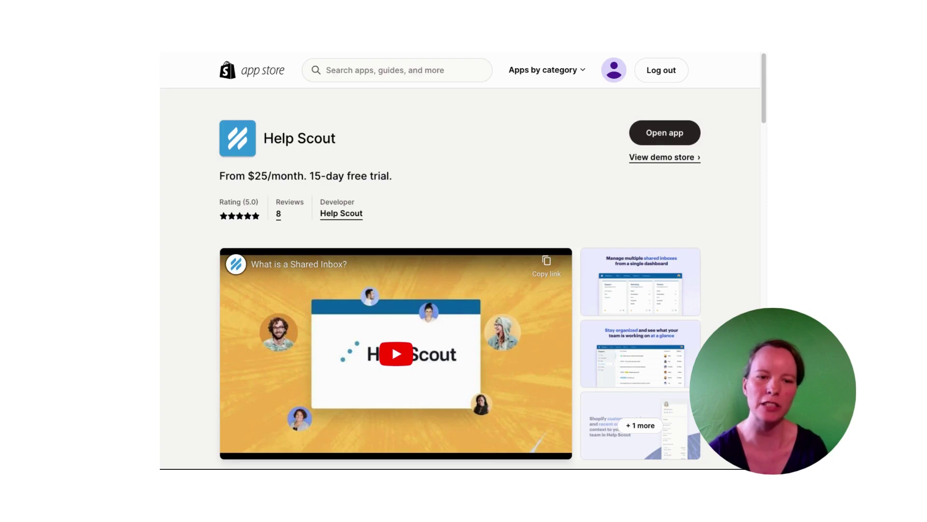
# Step: Open Help Scout from its Shopify App Store listing, then enable the Shopify integration for the listed mailbox and save
pyautogui.click(665, 132)
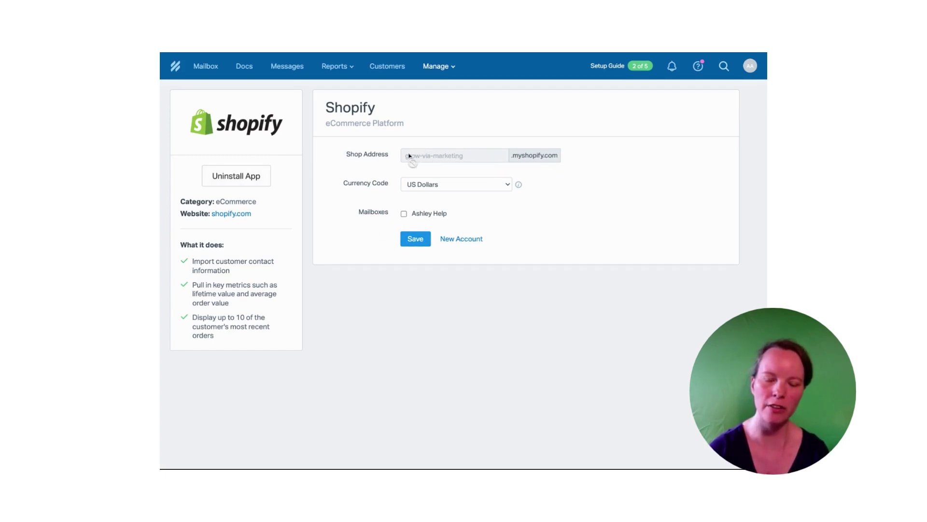
pyautogui.click(404, 214)
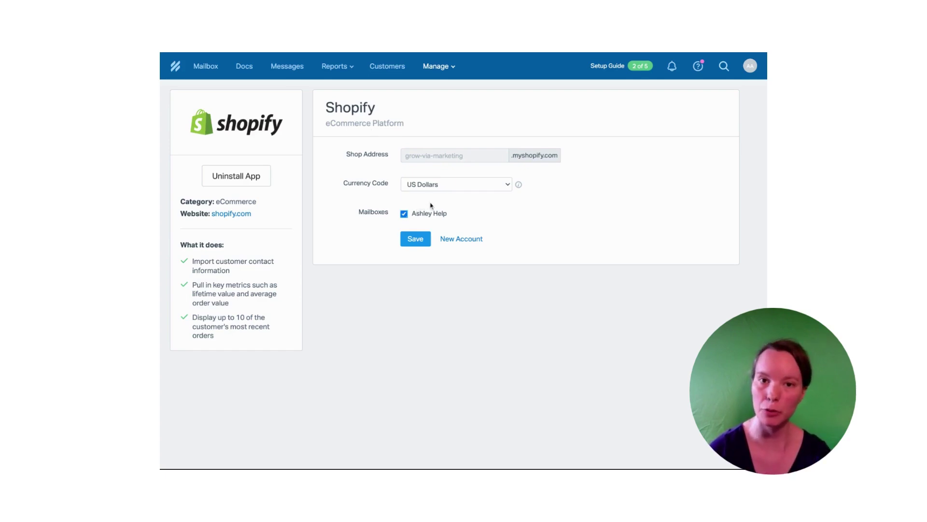
pyautogui.click(419, 238)
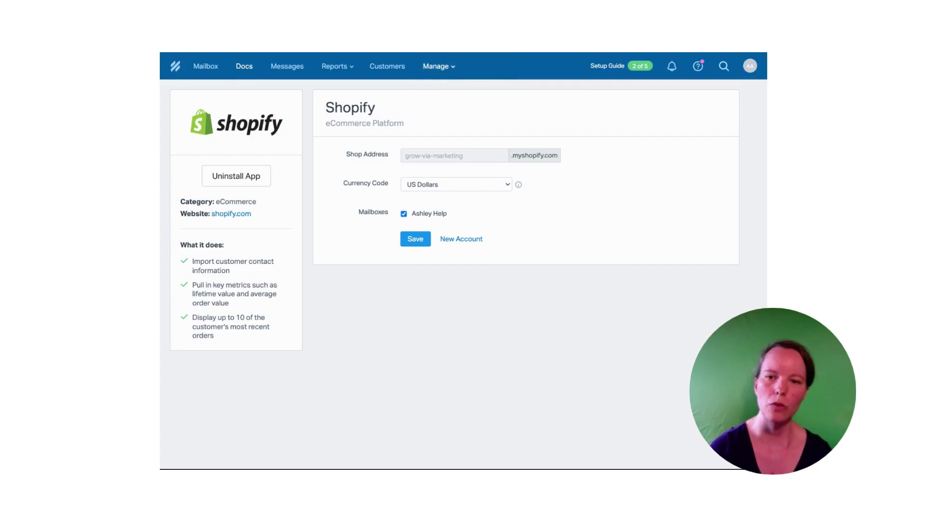
# Step: Create a new Docs article titled "Test test" with the slug test-test
pyautogui.click(245, 66)
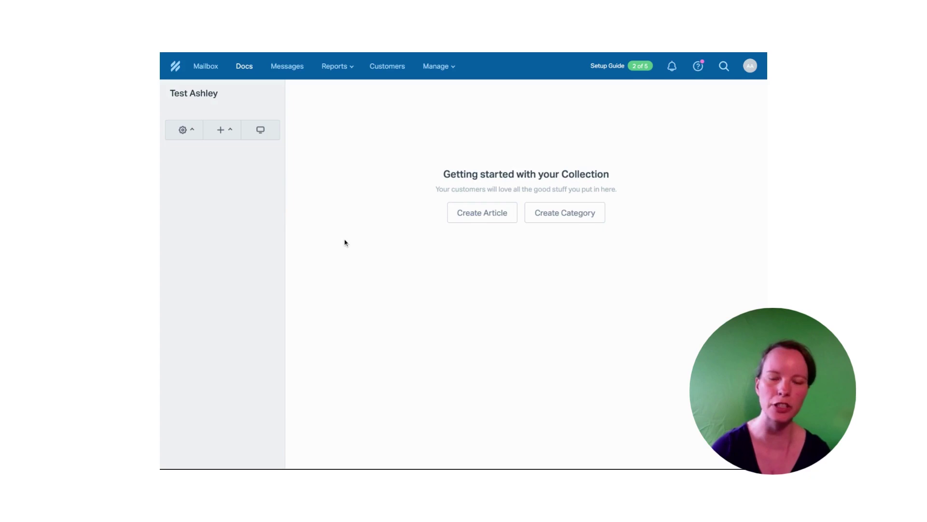
pyautogui.click(486, 213)
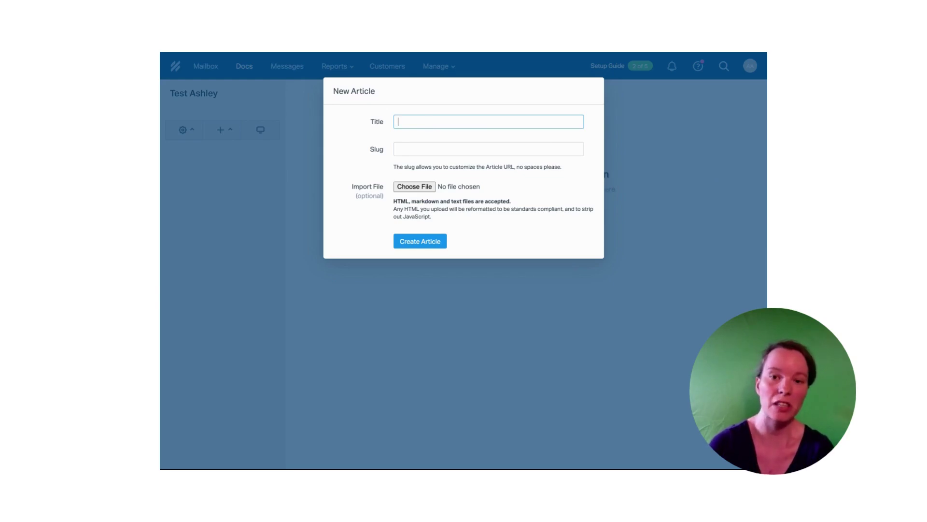
pyautogui.write('Test test')
pyautogui.click(407, 149)
pyautogui.tripleClick(407, 149)
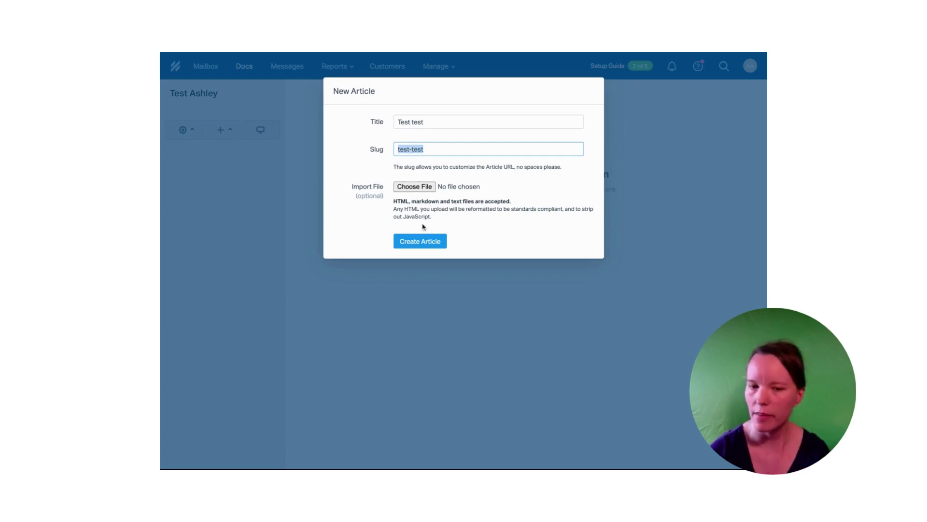
pyautogui.click(414, 242)
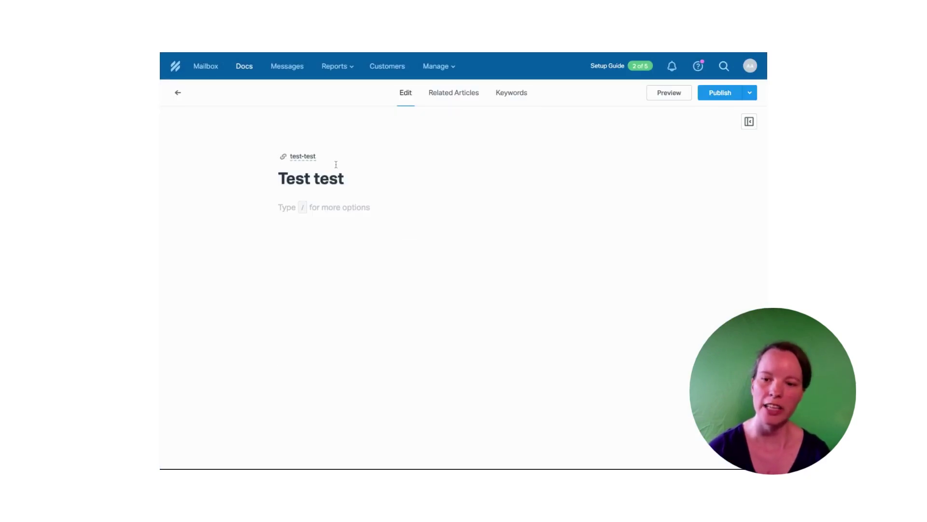
# Step: Publish the article with the body text "xcvxcvlkj" and open the knowledge base's home page
pyautogui.click(360, 204)
pyautogui.write('xcvxcvlkj')
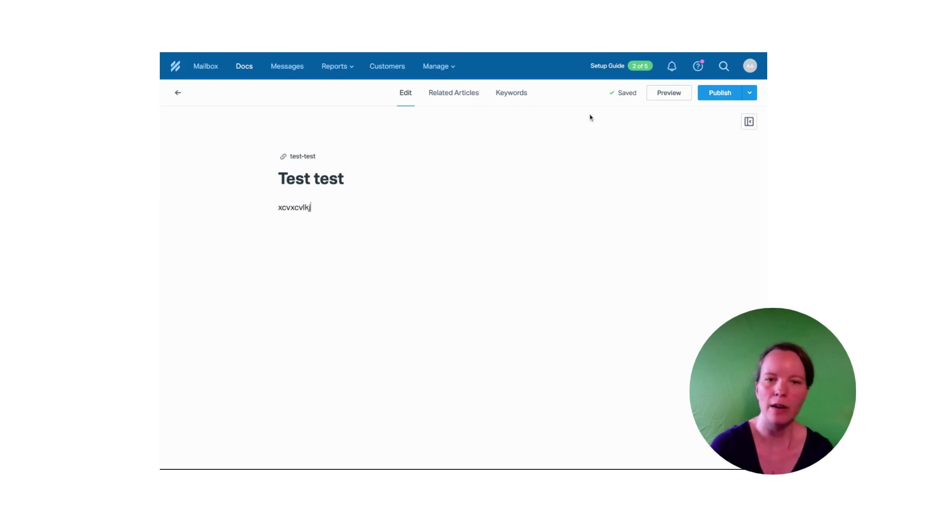
pyautogui.click(715, 90)
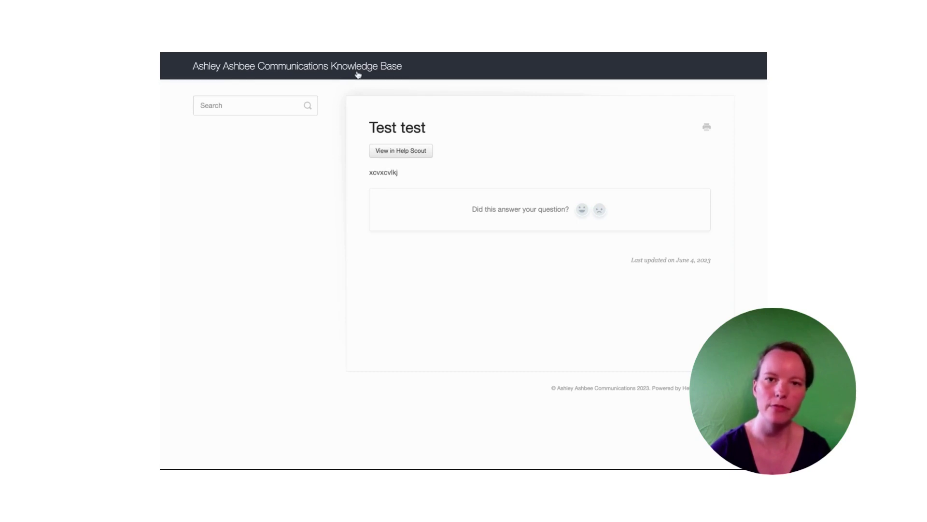
pyautogui.click(324, 71)
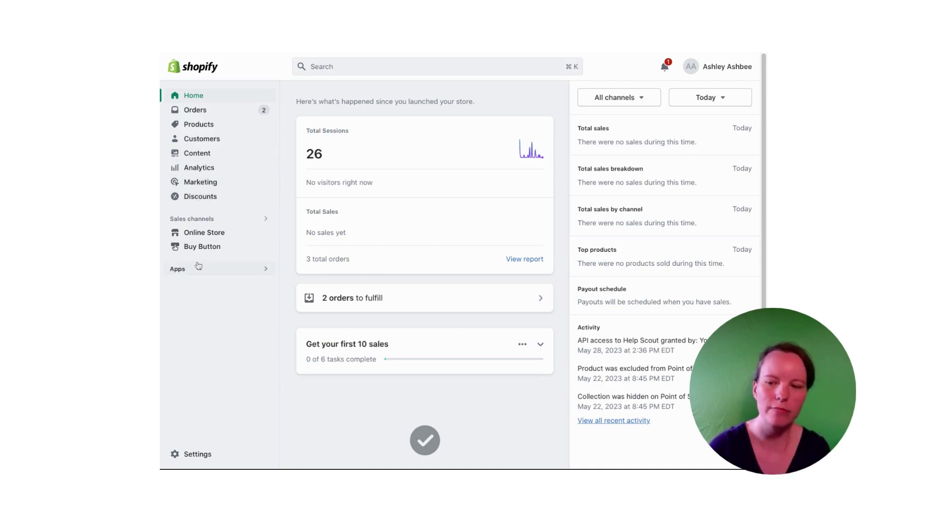
# Step: In Shopify, start a new item named "Help Center" in the online store's main navigation menu
pyautogui.click(196, 234)
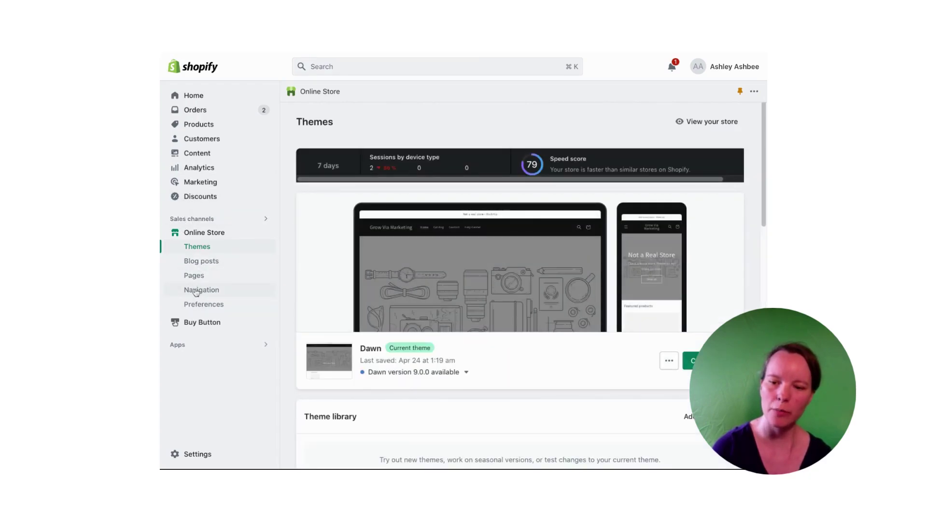
pyautogui.click(198, 291)
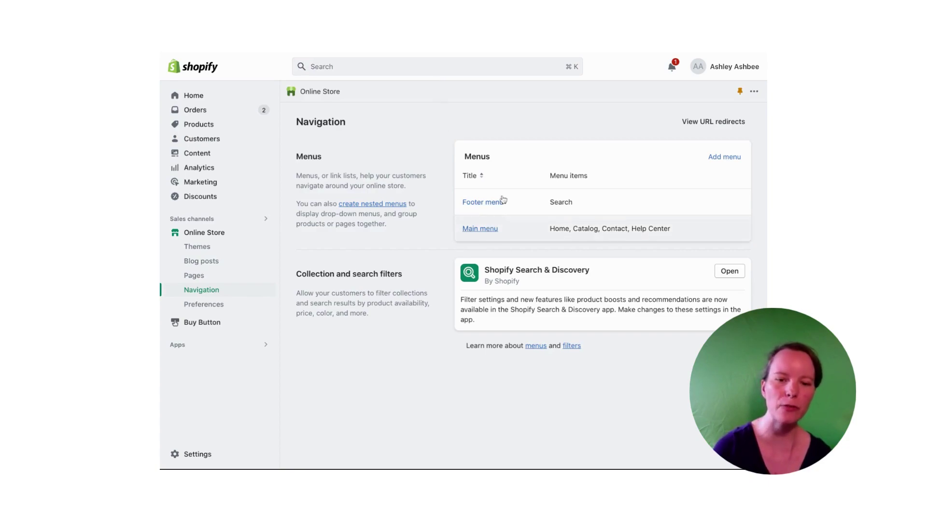
pyautogui.click(488, 228)
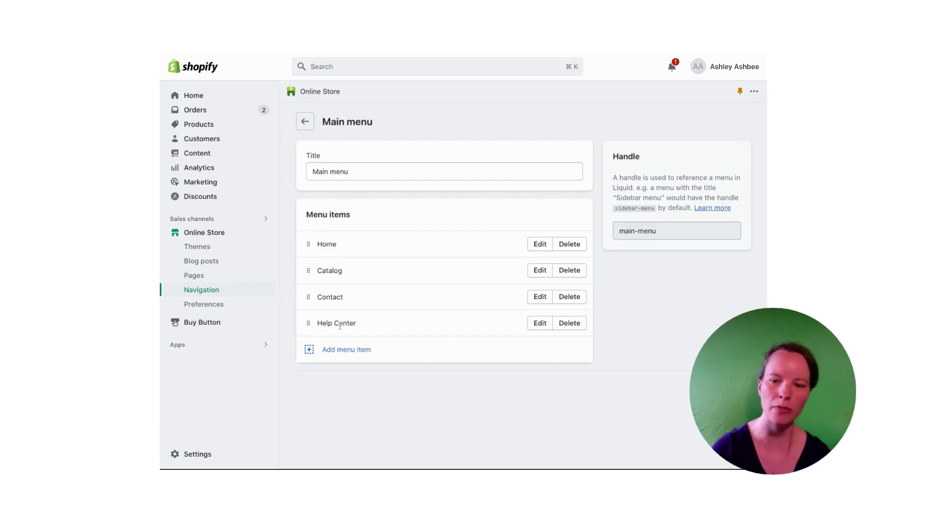
pyautogui.click(343, 349)
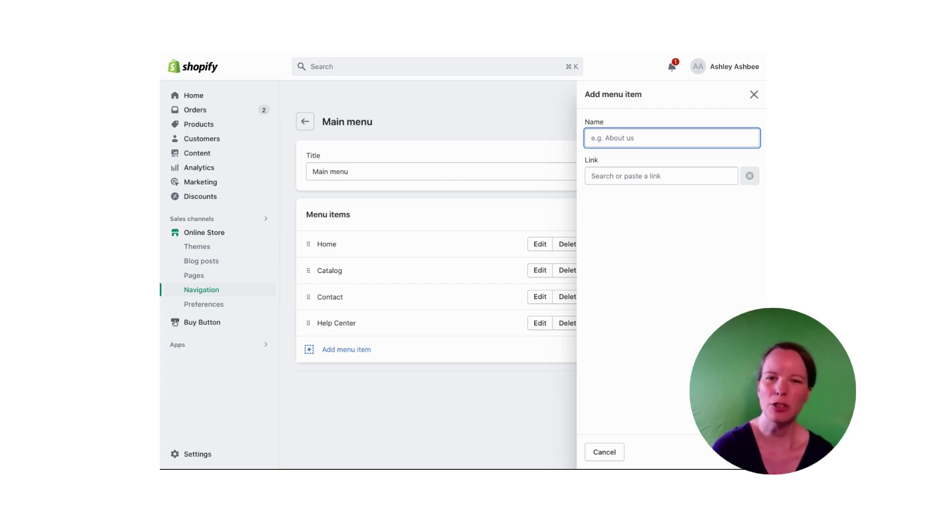
pyautogui.write('Help ')
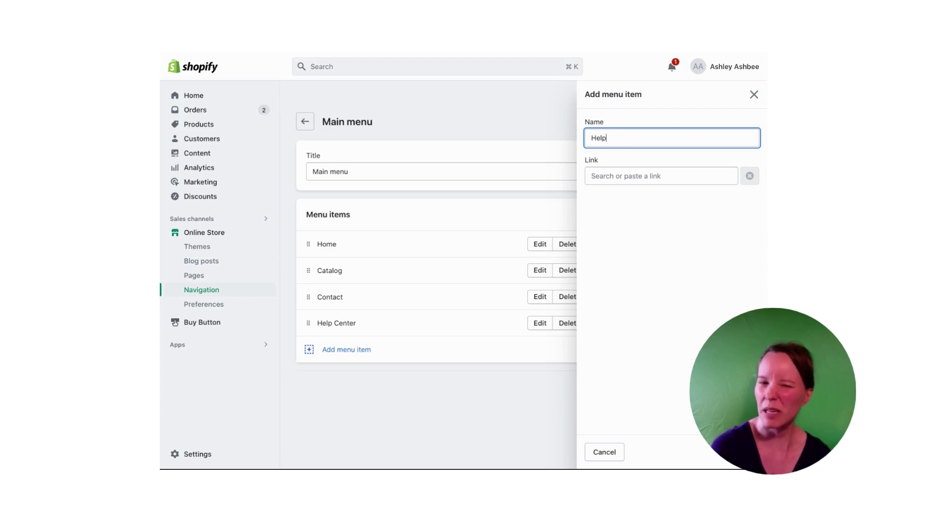
pyautogui.write('Cen')
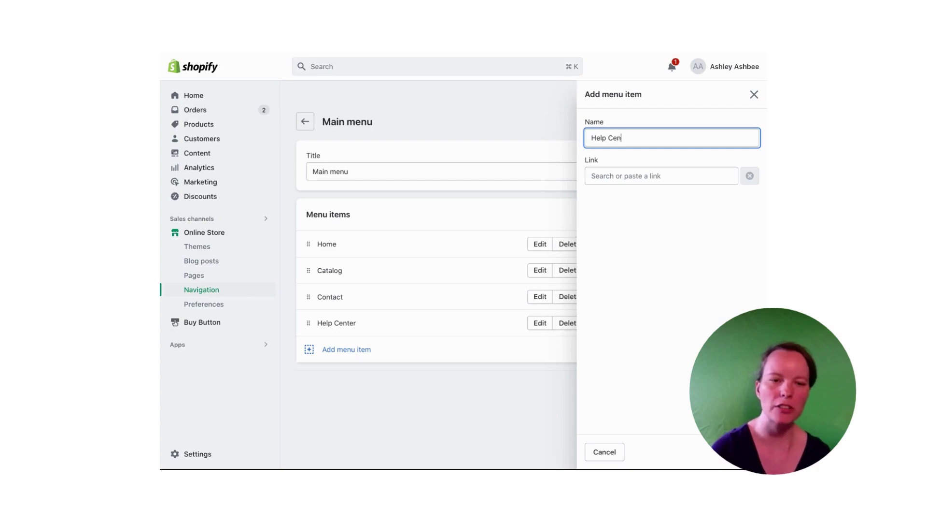
pyautogui.write('ter')
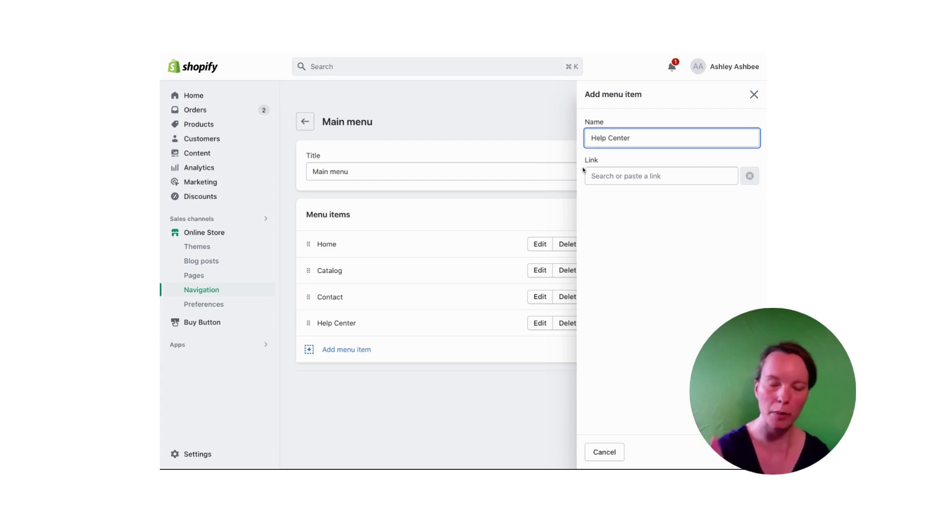
# Step: Link the new Help Center item to the copied helpscoutdocs.com knowledge base address, add it, and save the main menu
pyautogui.click(616, 178)
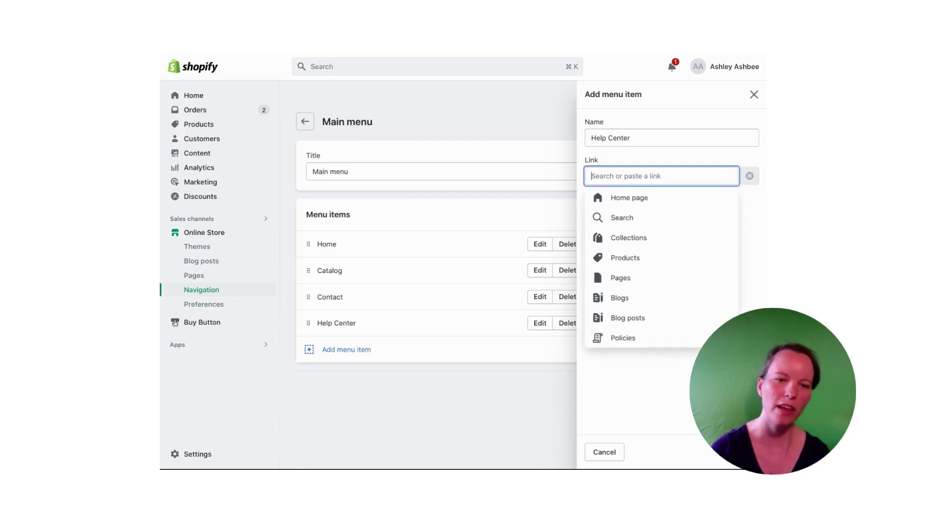
pyautogui.click(621, 153)
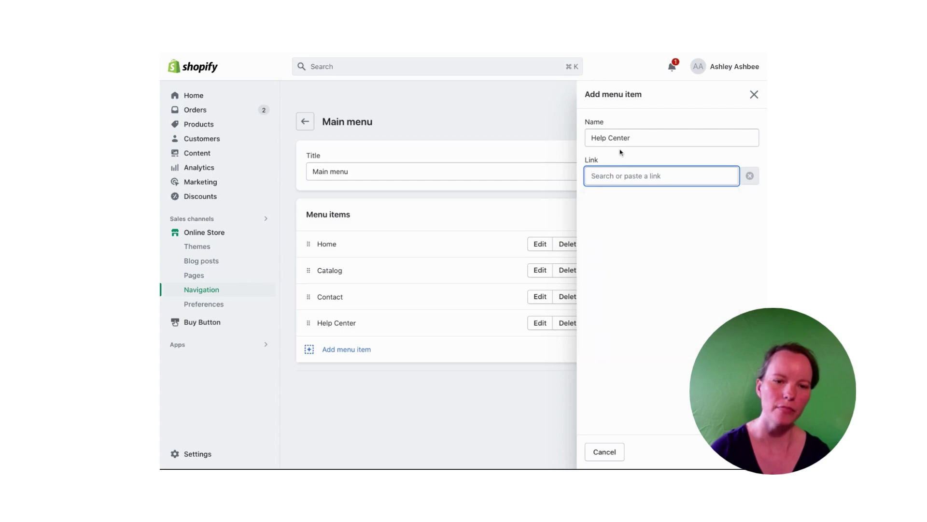
pyautogui.click(625, 175)
pyautogui.press('super+v')
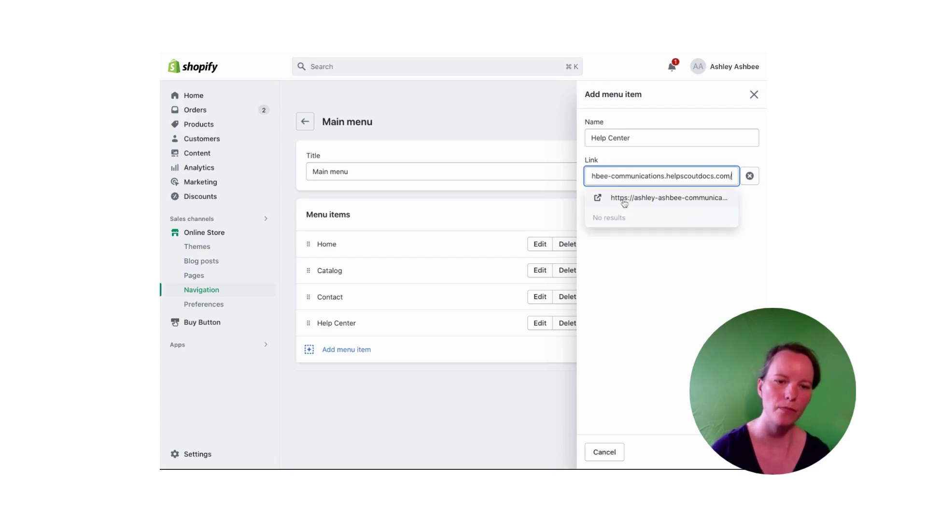
pyautogui.click(625, 202)
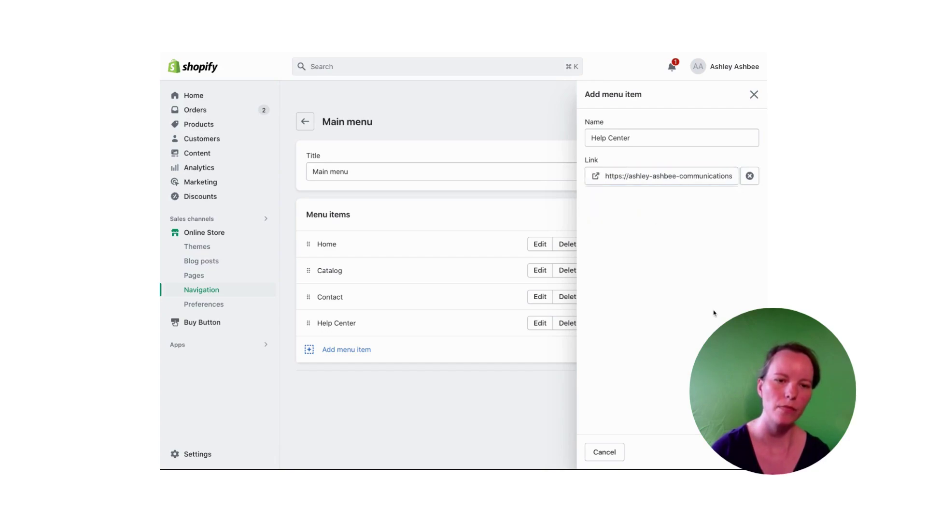
pyautogui.click(746, 451)
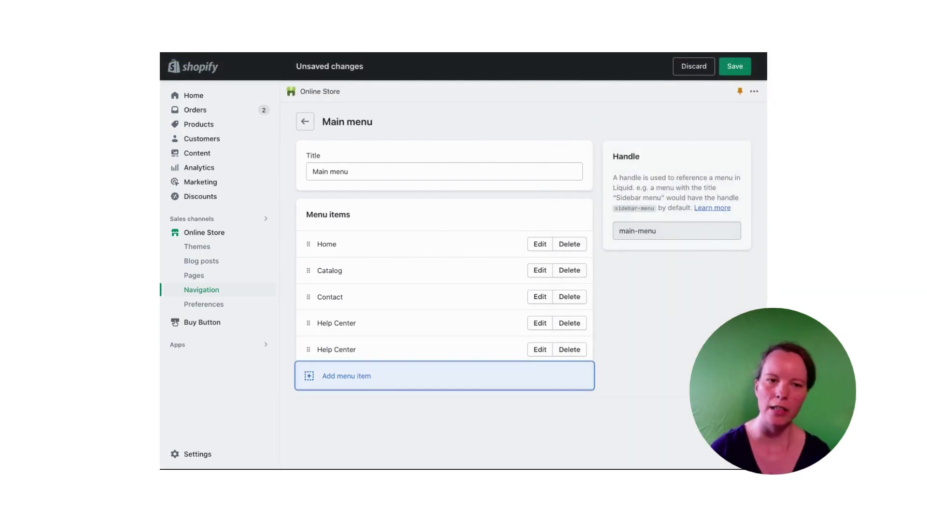
pyautogui.click(735, 66)
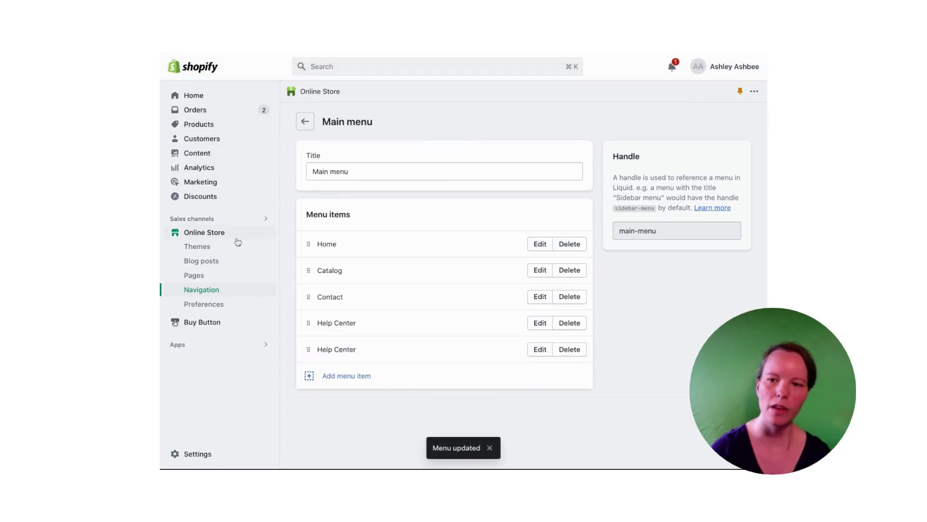
# Step: View the live online store and test both Help Center links in its header navigation
pyautogui.moveTo(259, 237)
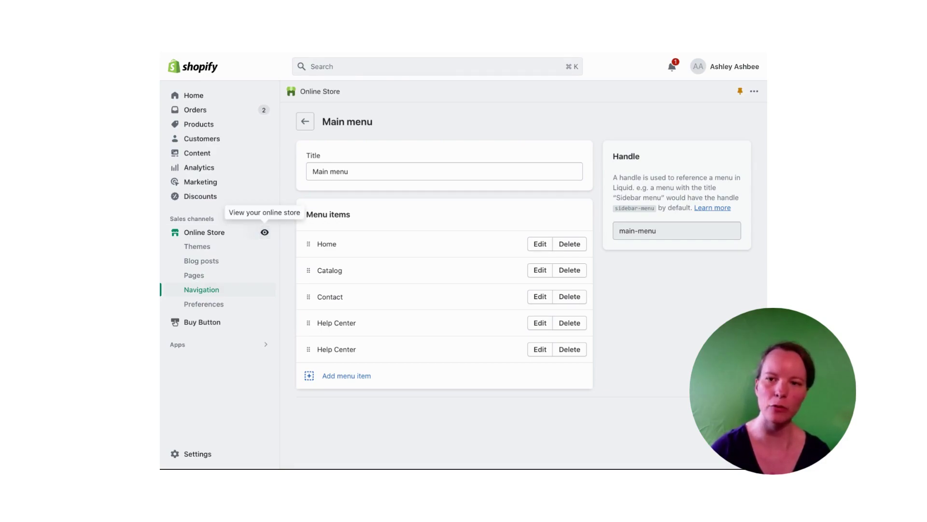
pyautogui.click(265, 232)
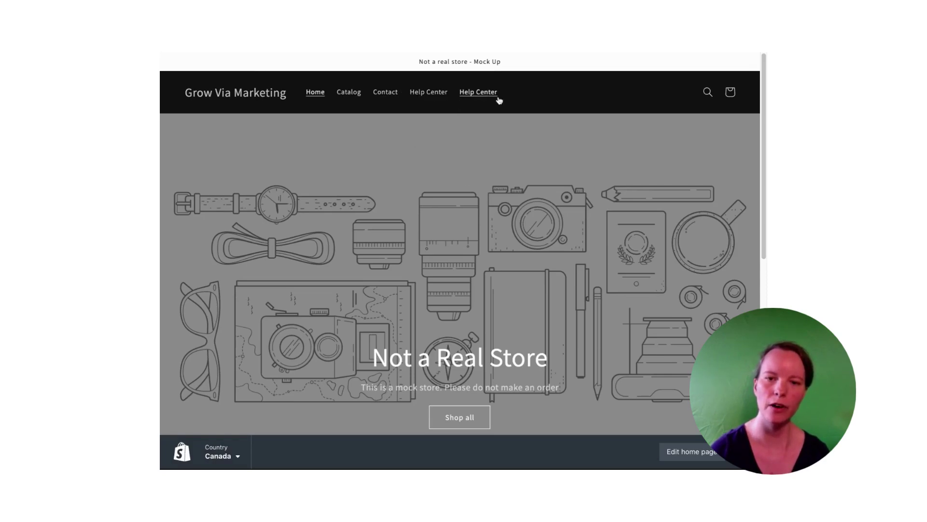
pyautogui.click(419, 96)
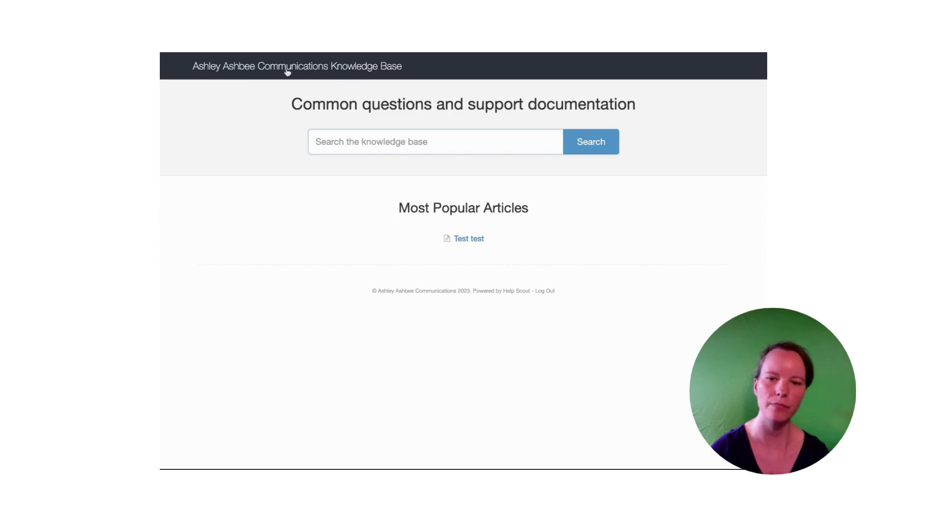
pyautogui.click(238, 64)
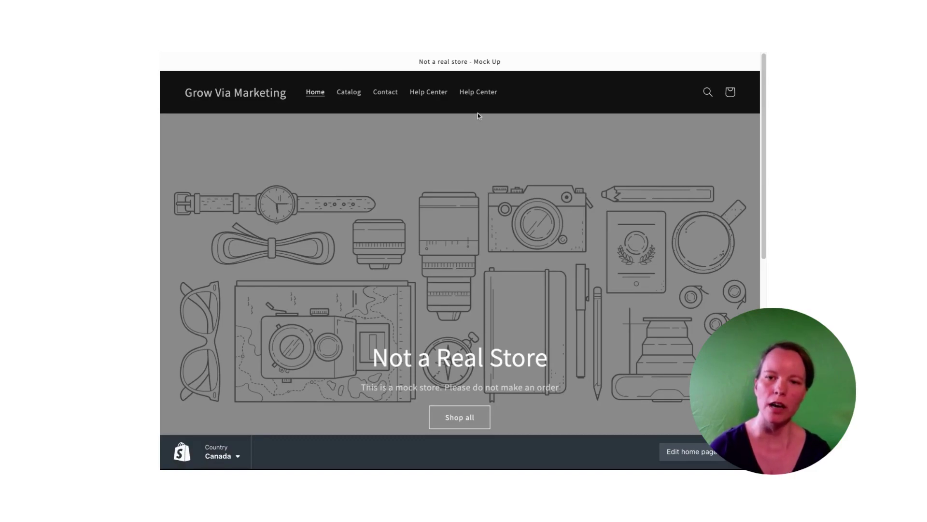
pyautogui.click(480, 92)
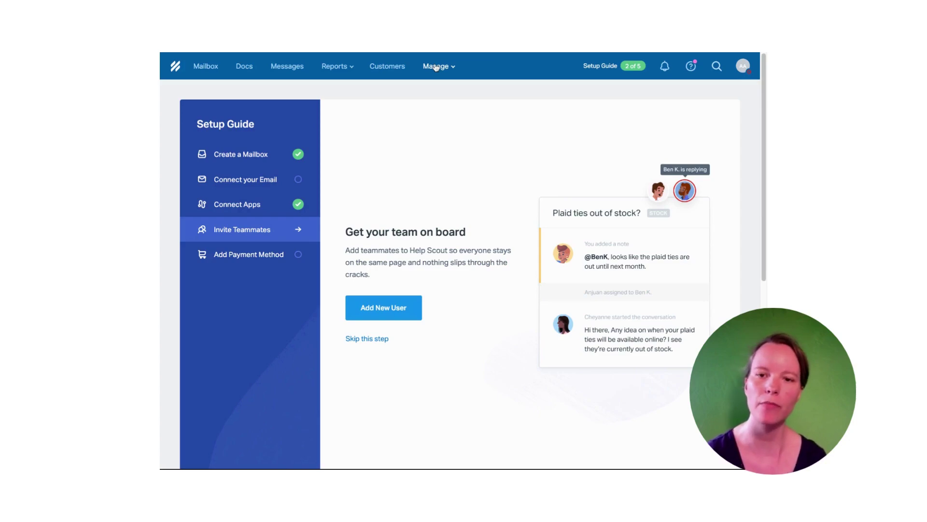
# Step: In Help Scout, start a new Beacon named "Test 2" with the speech-bubble icon button and accept its customization settings
pyautogui.click(436, 67)
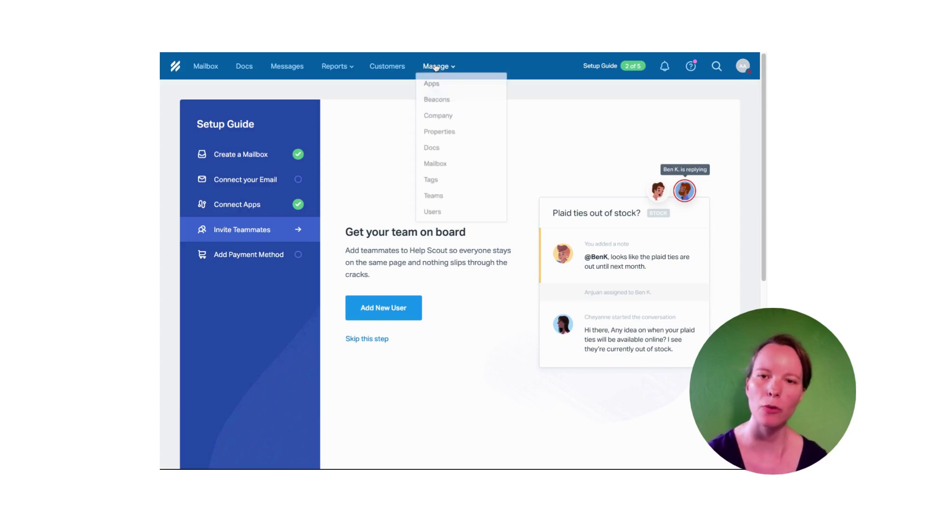
pyautogui.click(438, 100)
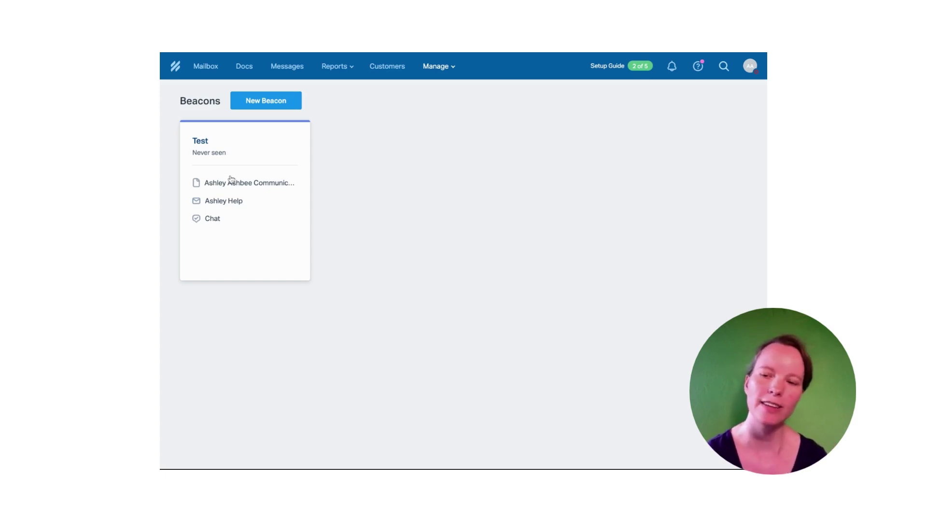
pyautogui.click(257, 101)
pyautogui.write('Test 2')
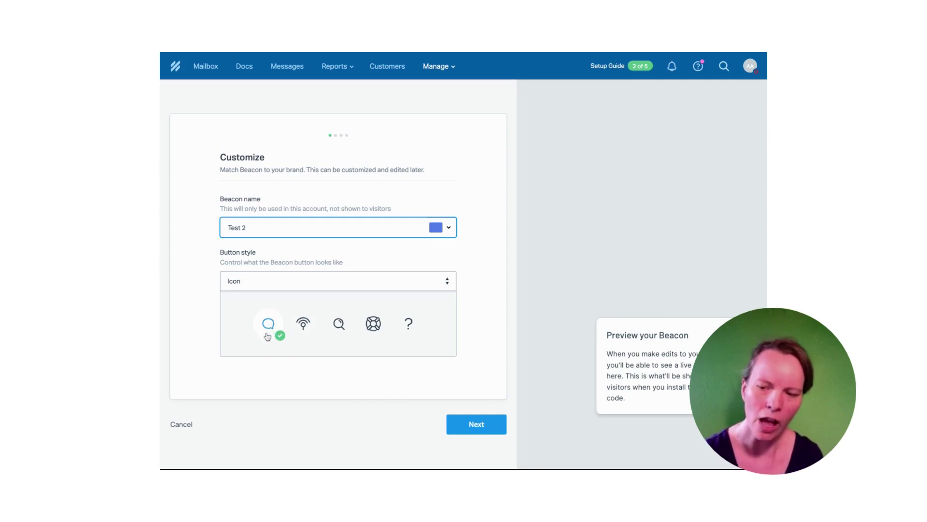
pyautogui.click(473, 431)
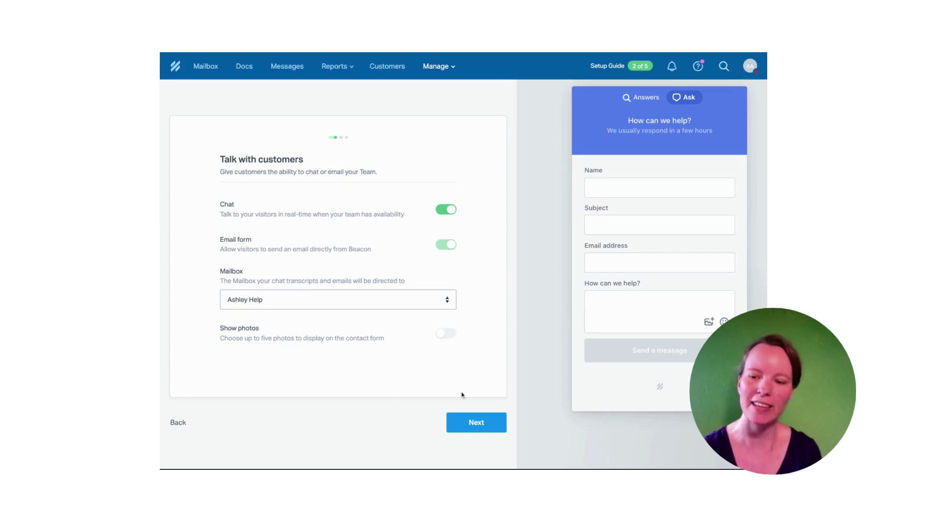
# Step: Finish the Beacon with chat, email form and Docs enabled in Self service mode, and bring up its HTML embed code
pyautogui.click(477, 423)
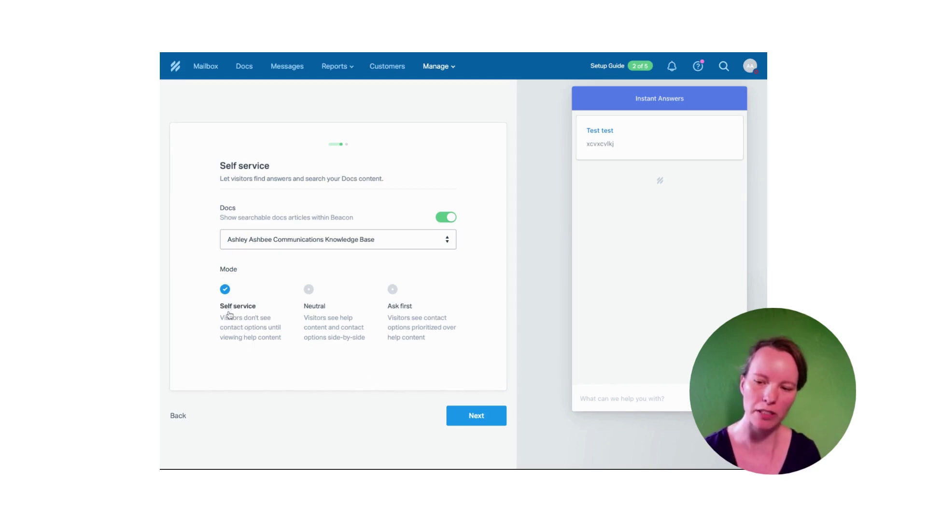
pyautogui.click(454, 416)
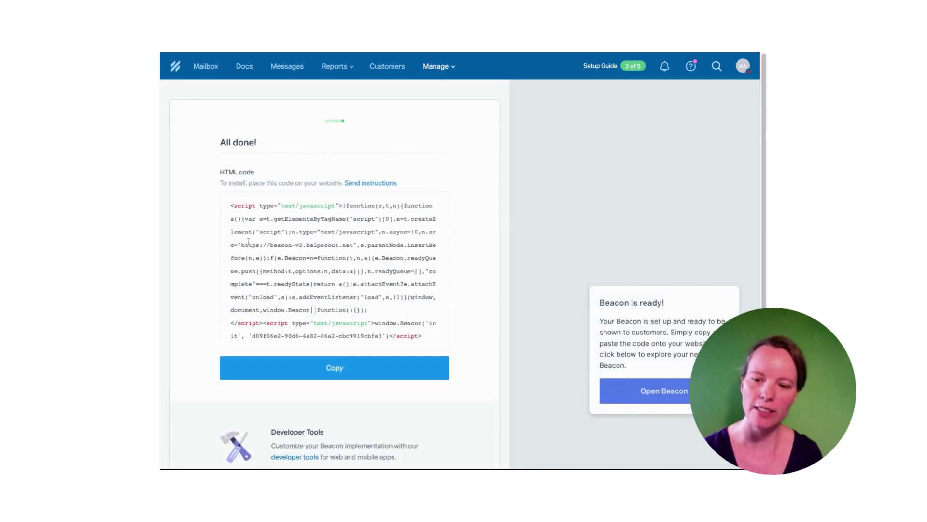
pyautogui.scroll(-1, 248, 238)
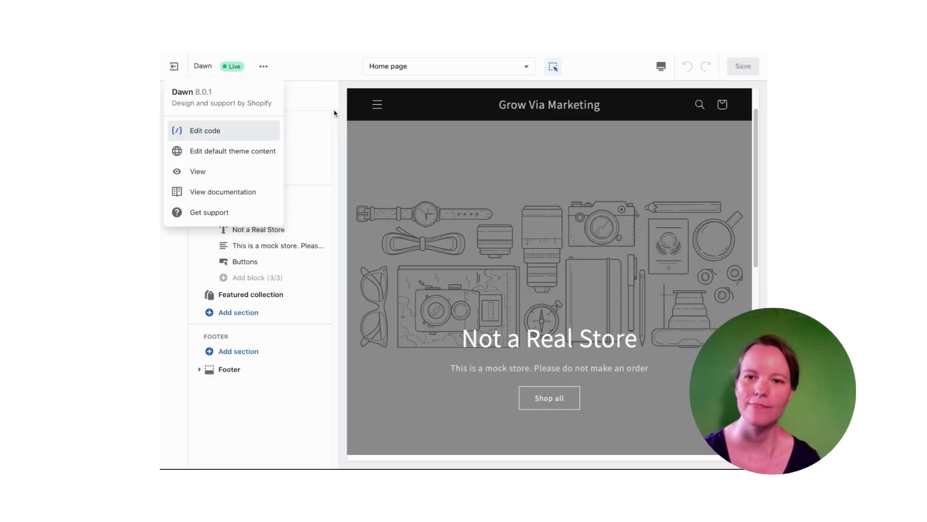
# Step: In Shopify, leave the theme editor and open the online store's Themes page by searching the admin for "themes"
pyautogui.click(325, 147)
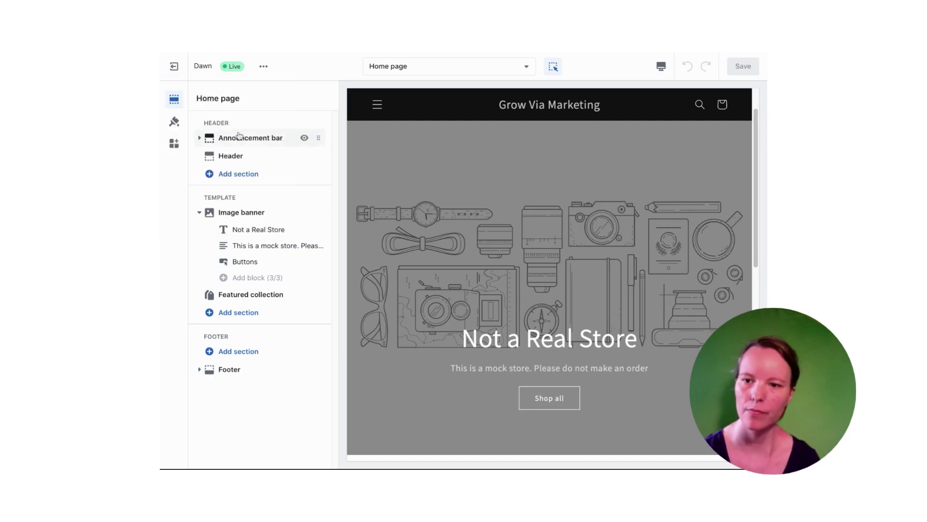
pyautogui.click(174, 67)
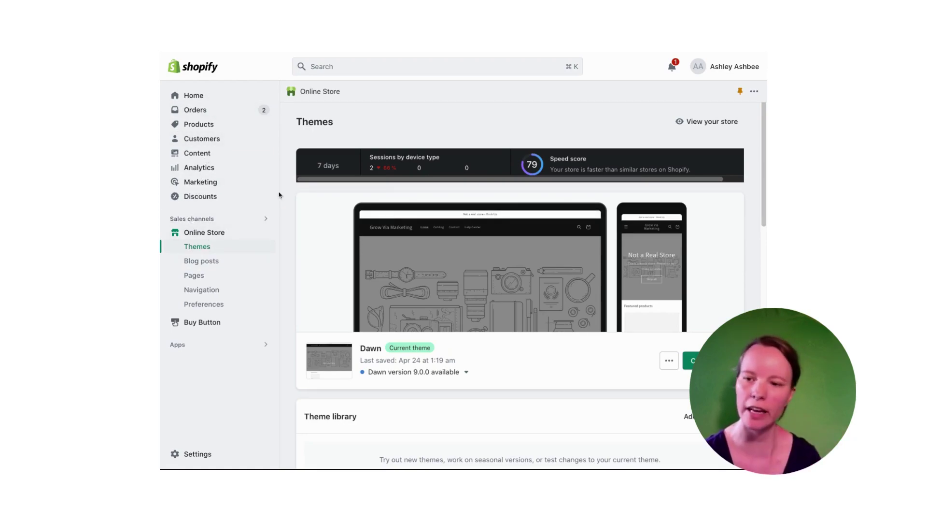
pyautogui.click(341, 67)
pyautogui.write('themes')
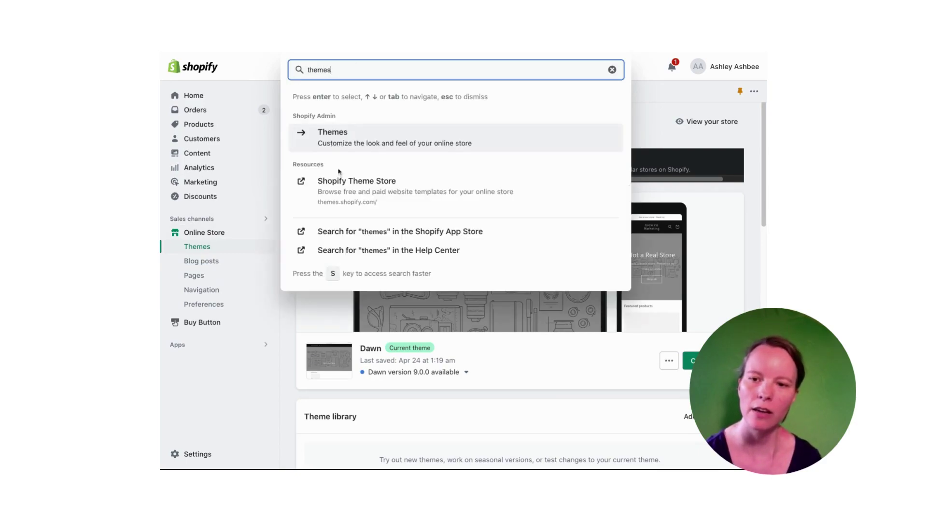
pyautogui.click(341, 136)
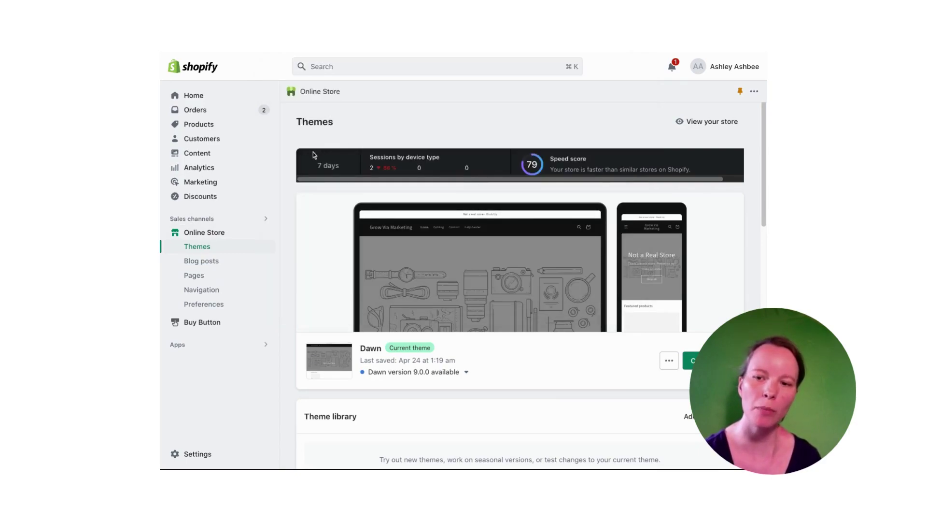
pyautogui.click(201, 250)
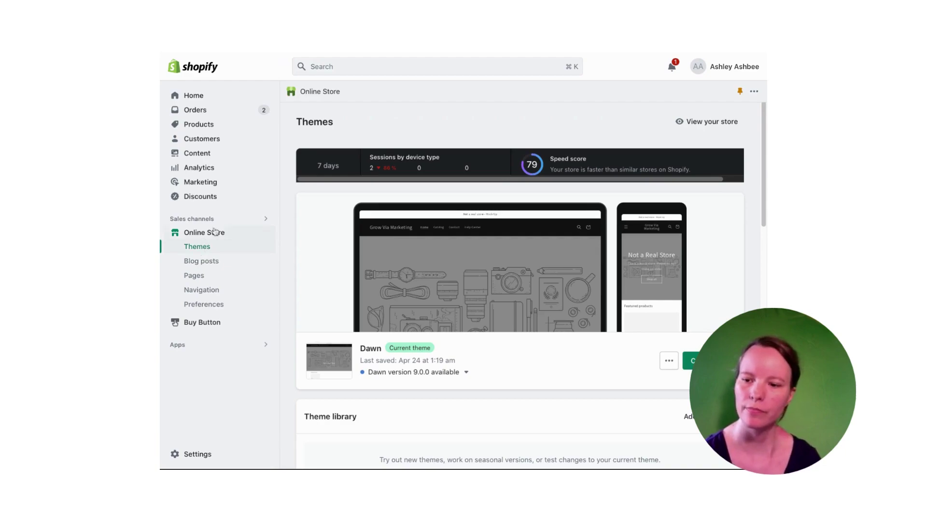
# Step: Open the current Dawn theme for customization and go to its code editor
pyautogui.scroll(-3, 635, 137)
pyautogui.scroll(1, 636, 138)
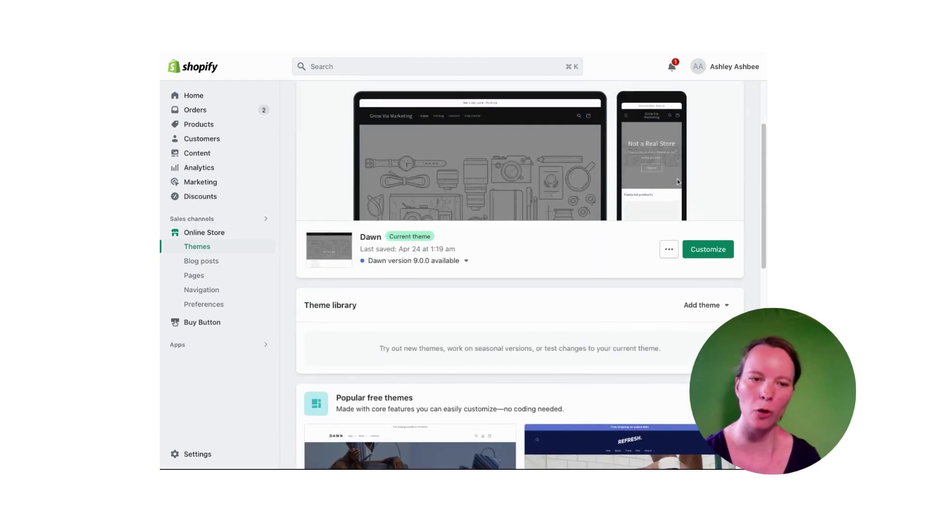
pyautogui.click(706, 251)
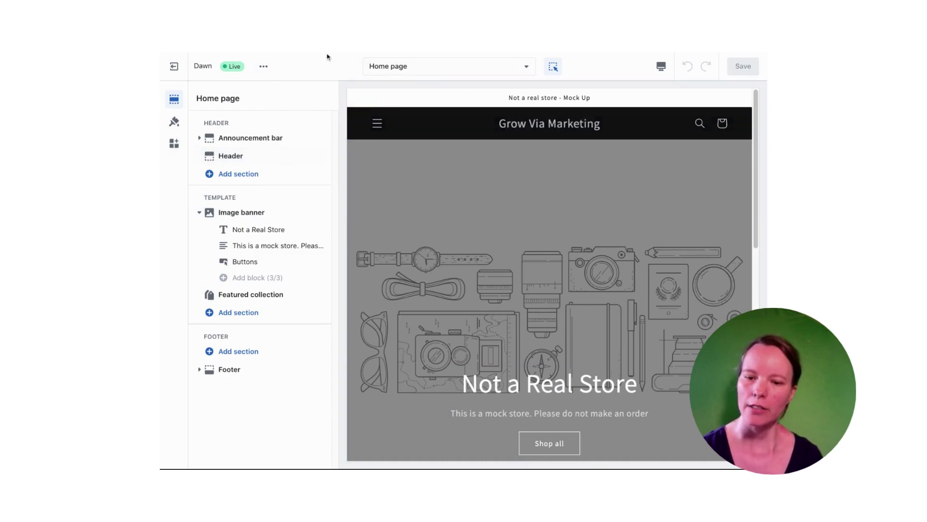
pyautogui.click(265, 68)
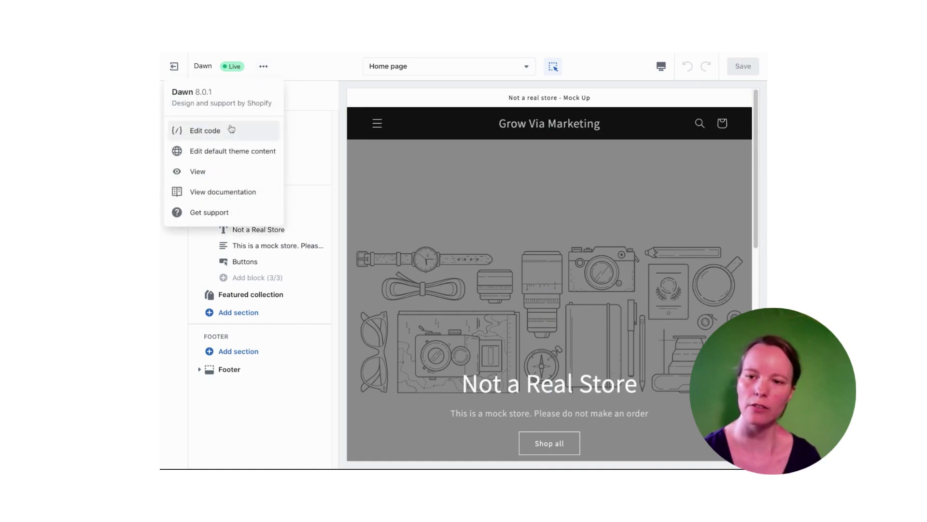
pyautogui.click(219, 138)
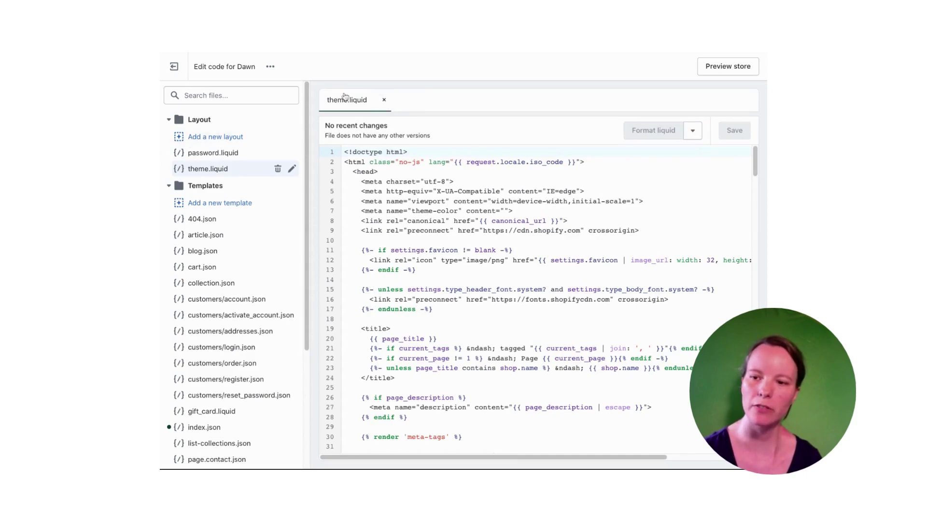
# Step: Close the open theme.liquid file and reopen it from the theme's Layout folder
pyautogui.click(385, 101)
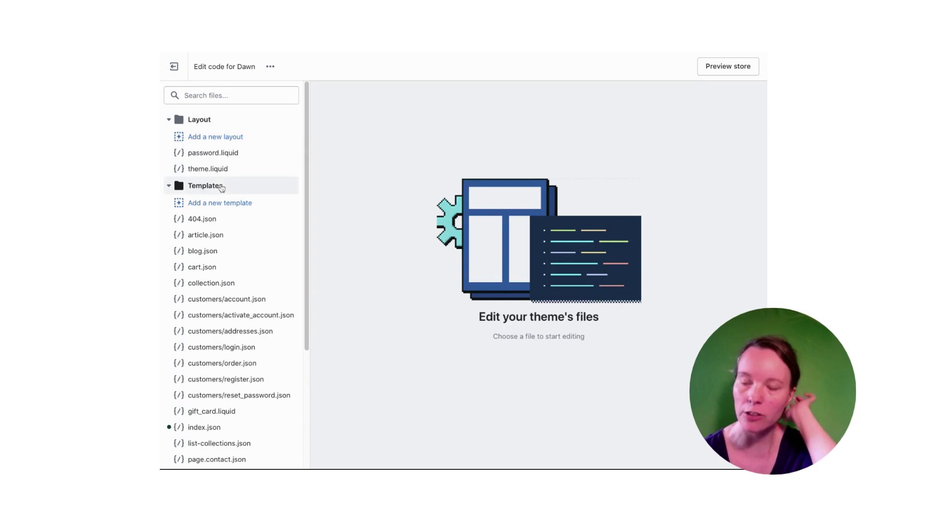
pyautogui.click(206, 170)
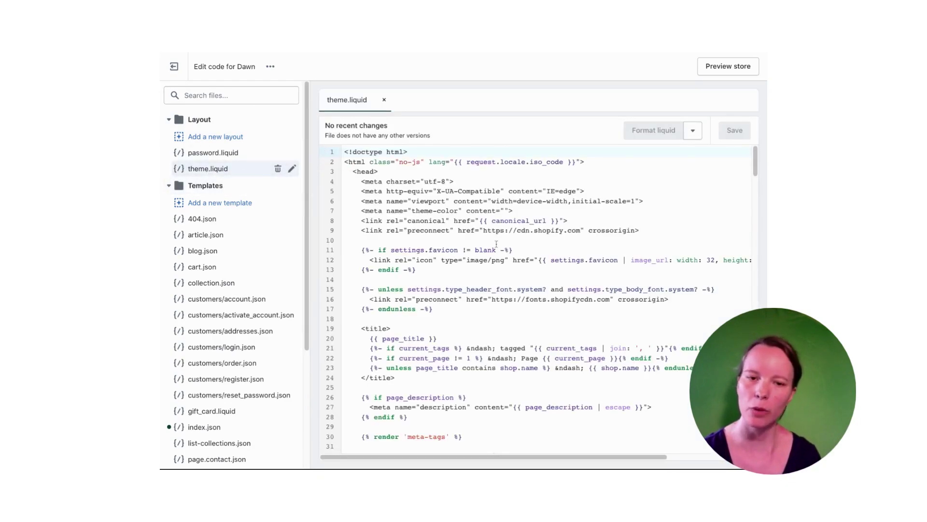
pyautogui.scroll(-1, 539, 299)
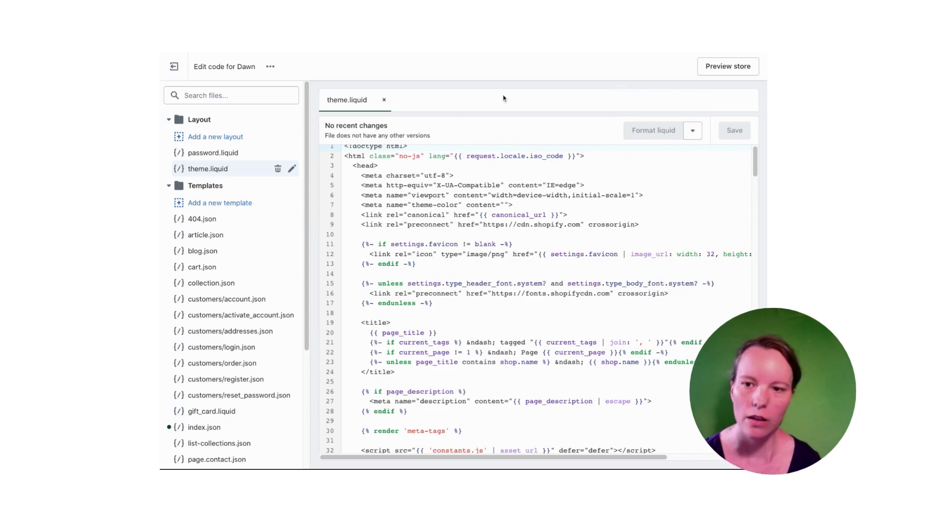
# Step: Search the code of theme.liquid for the closing tag "</body>"
pyautogui.click(551, 177)
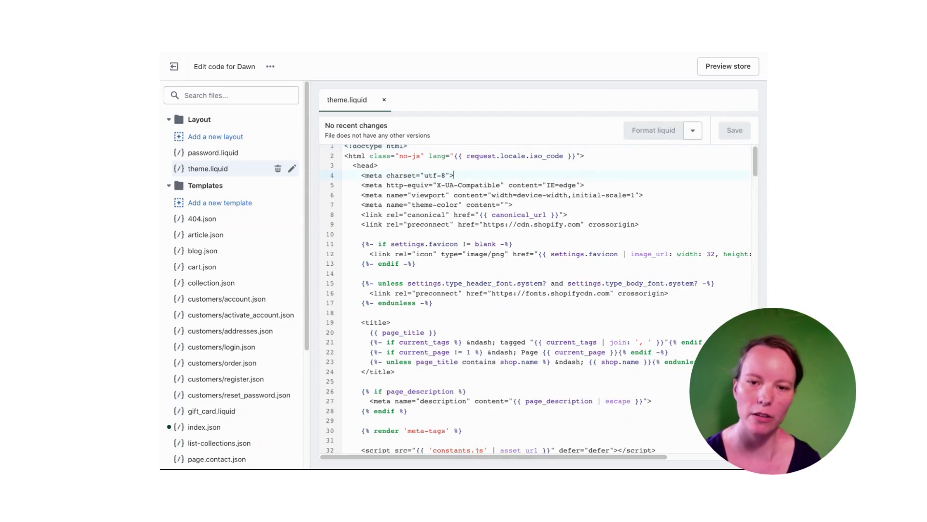
pyautogui.hotkey('ctrl', 'f')
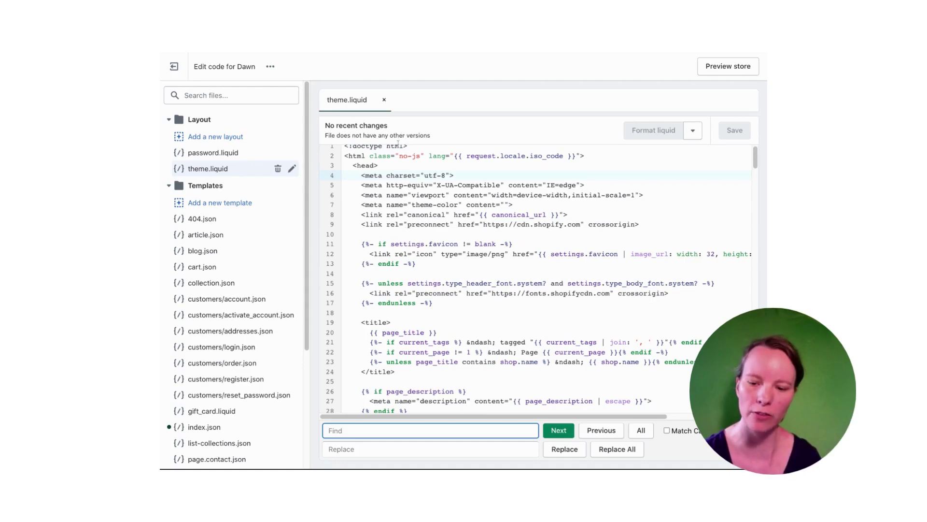
pyautogui.write('</body>')
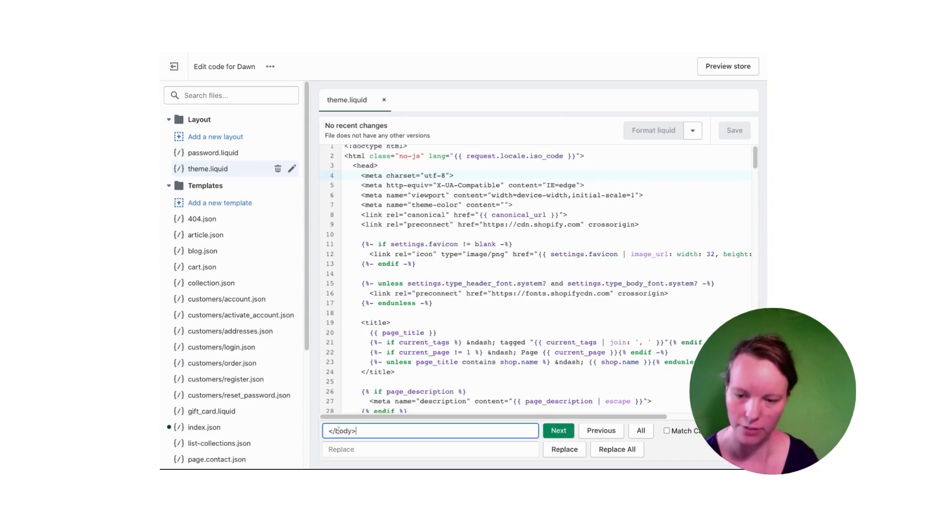
pyautogui.click(337, 430)
pyautogui.press('BackSpace')
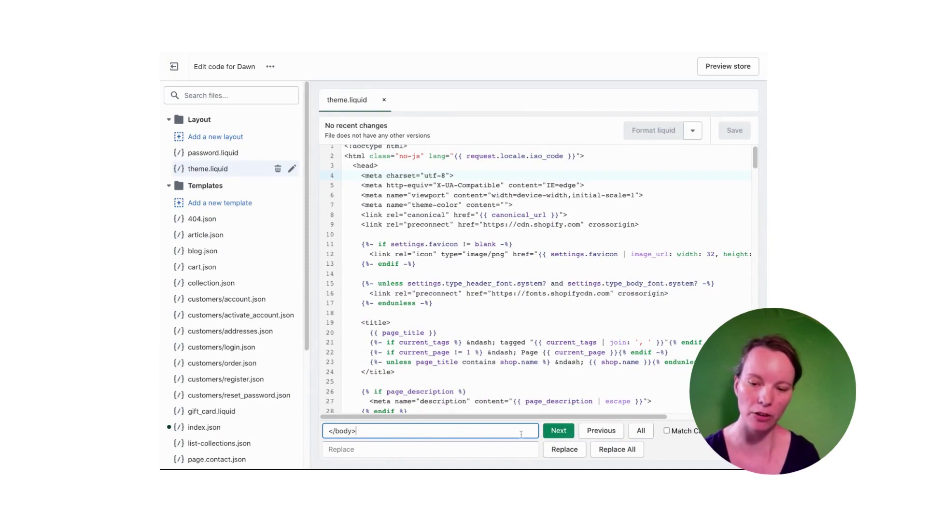
pyautogui.press('Return')
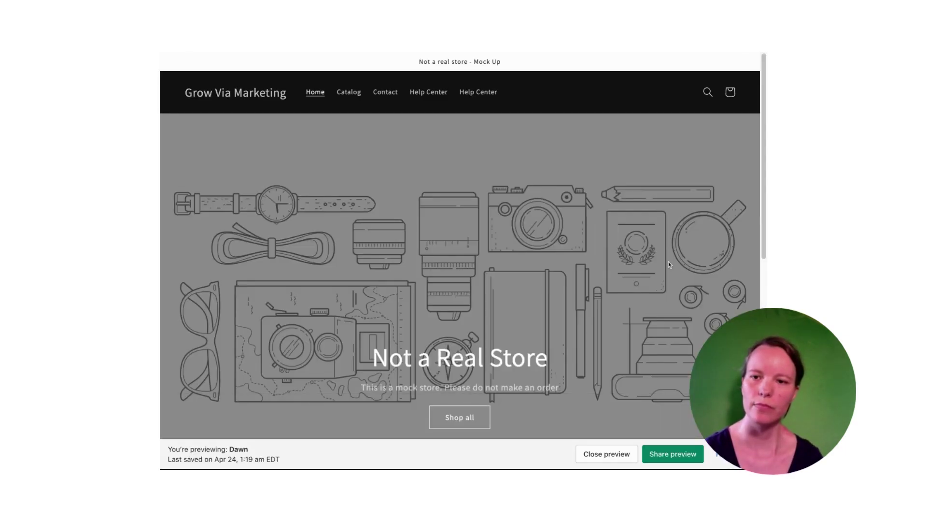
# Step: In the store preview, hide the preview bar, open the Beacon, view its "Test test" article and close the article
pyautogui.click(719, 454)
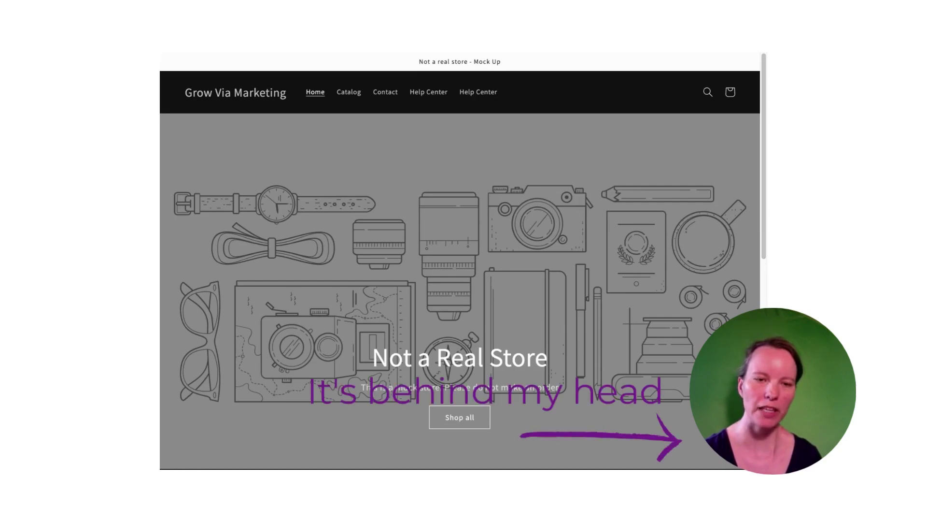
pyautogui.click(726, 435)
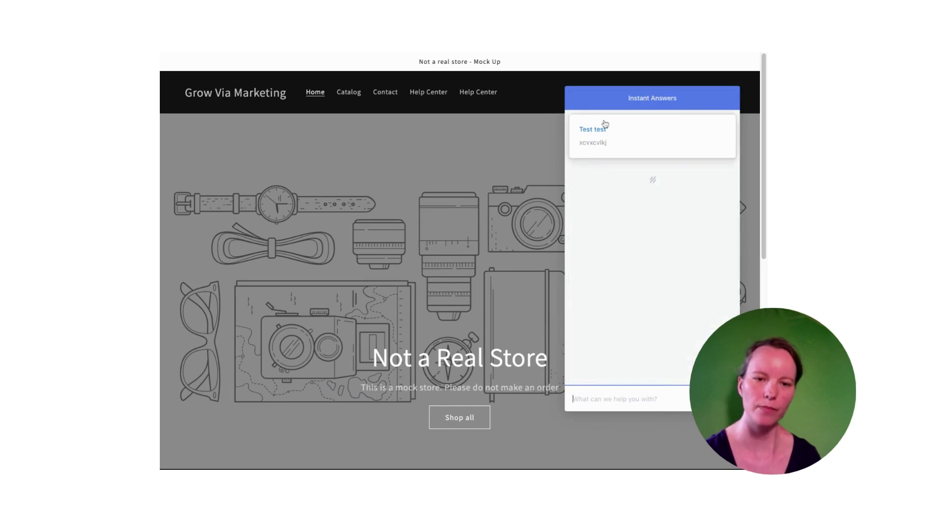
pyautogui.click(631, 140)
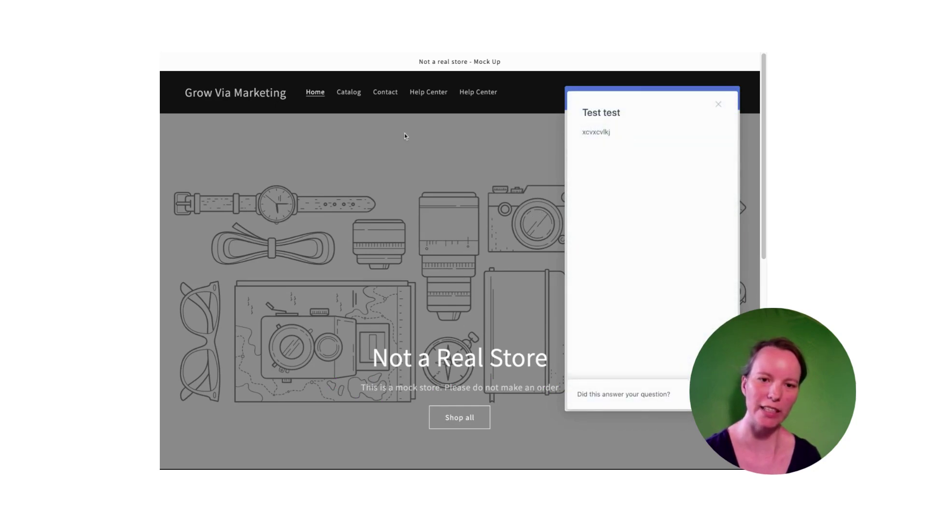
pyautogui.click(719, 104)
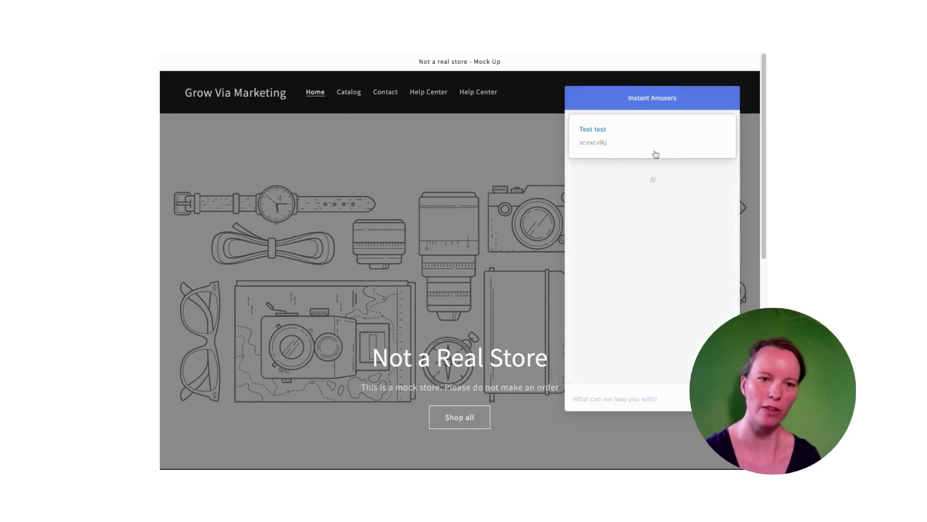